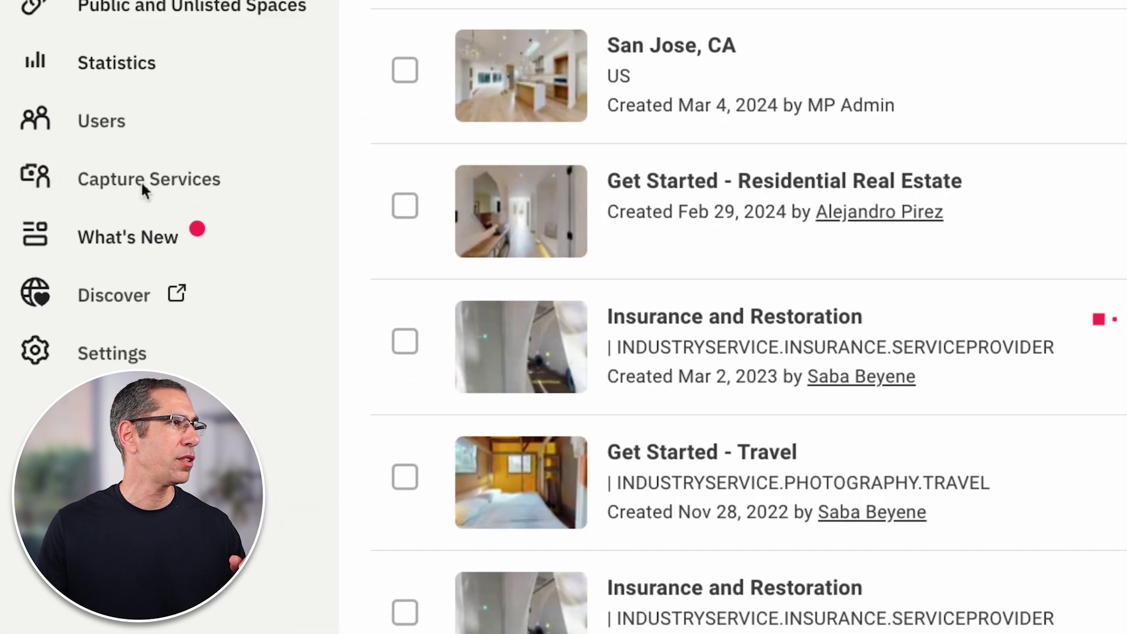
# Go from the Demo spaces list to the Capture Services page
pyautogui.click(142, 184)
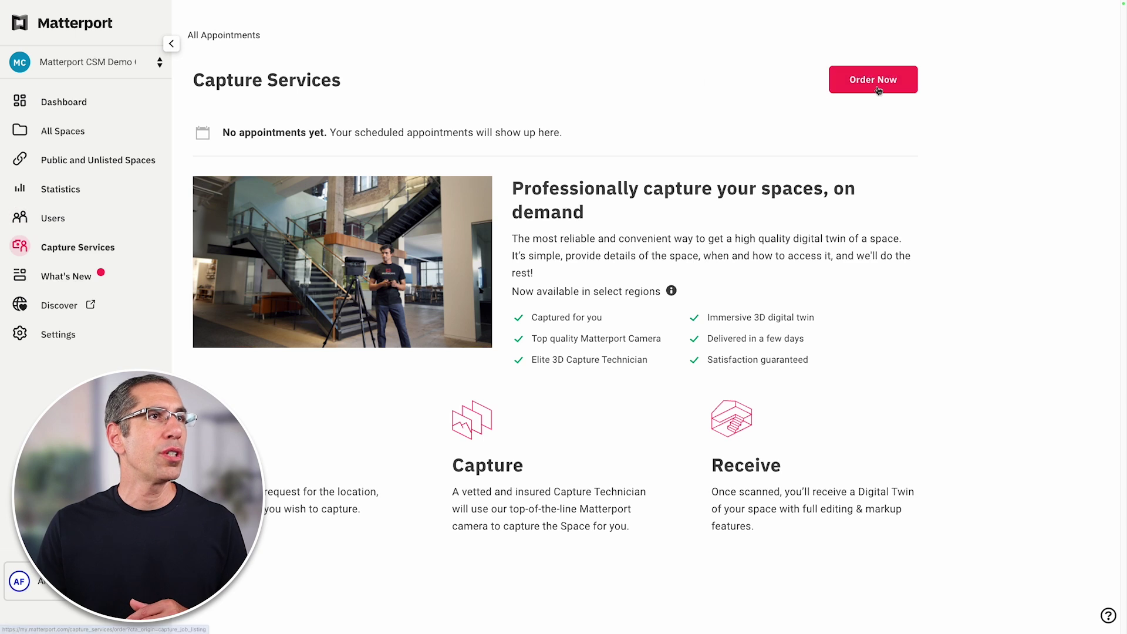
# Start a new capture order with Order Now to open the Booking Request form
pyautogui.click(874, 83)
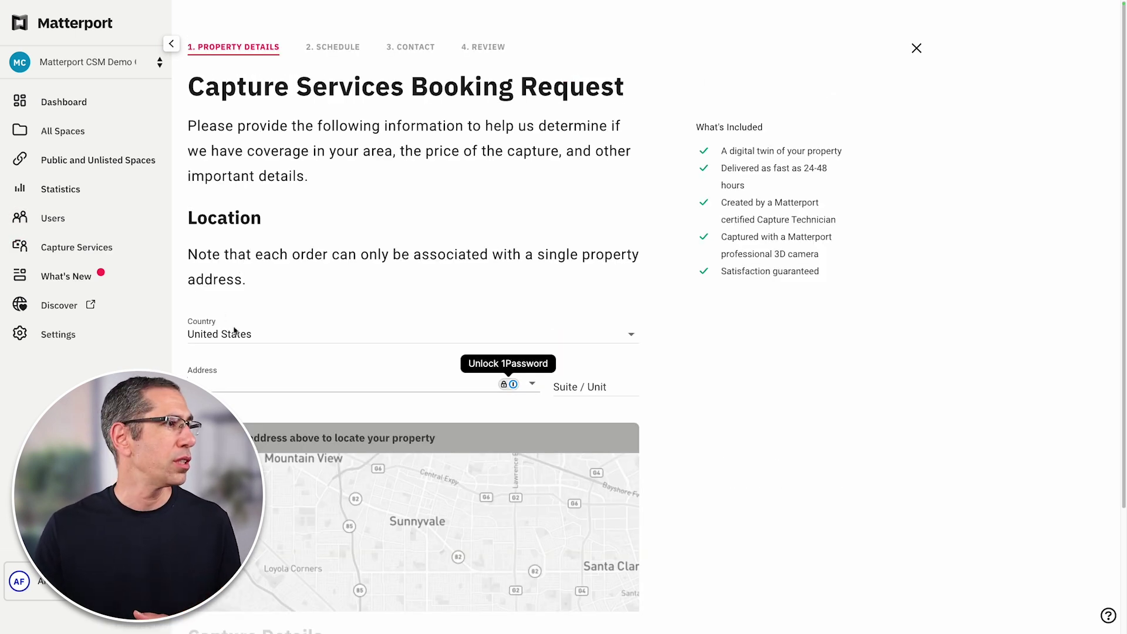
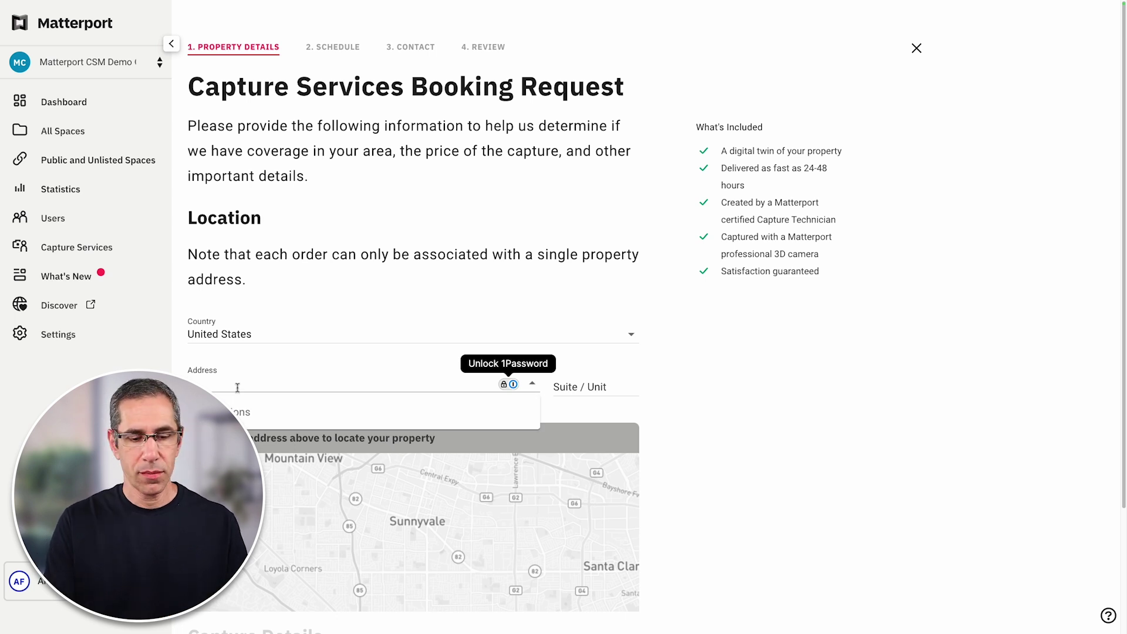
# Enter the Sunnyvale property address, accept the matching suggestion, and move to Capture Details
pyautogui.press('Down')
pyautogui.press('Return')
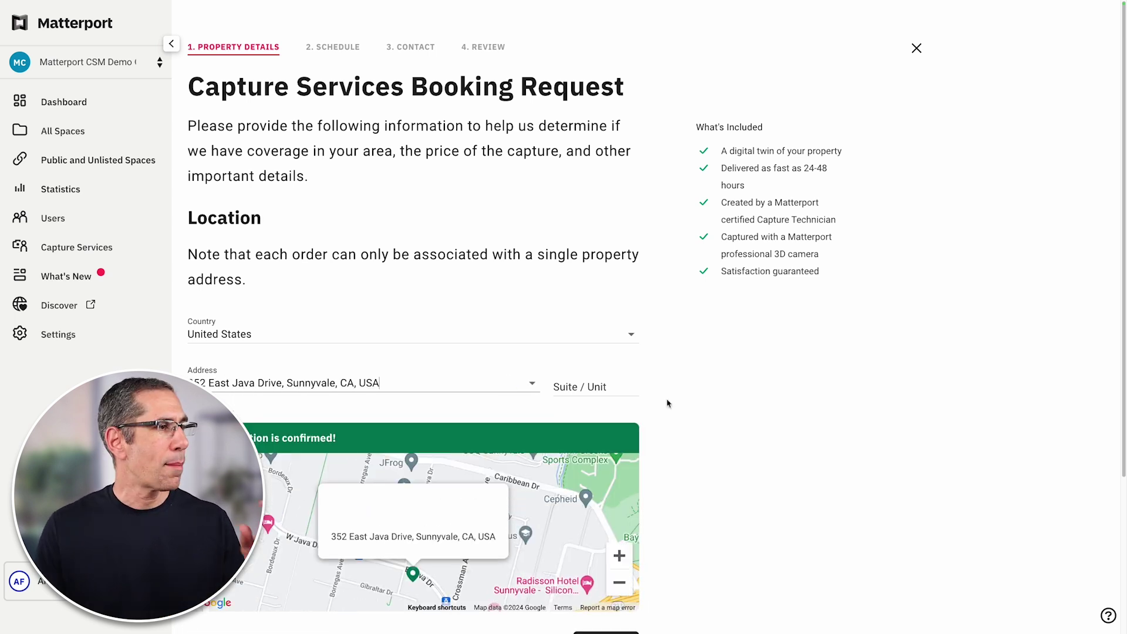
pyautogui.scroll(-3, 672, 411)
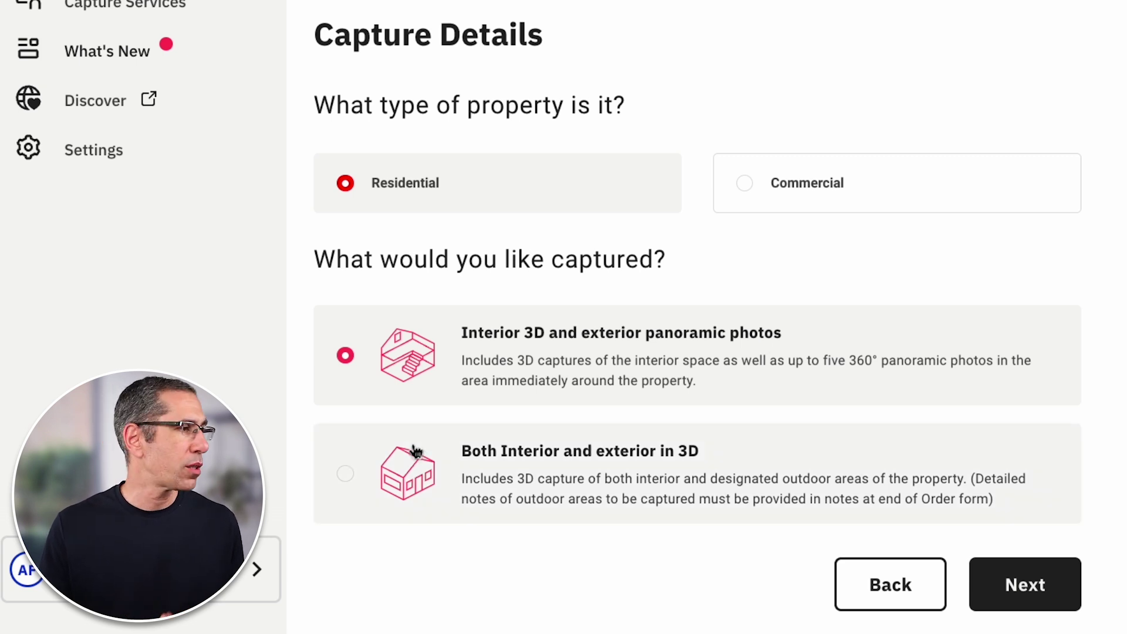
# Choose 'Both Interior and exterior in 3D' for the residential capture and continue
pyautogui.click(346, 475)
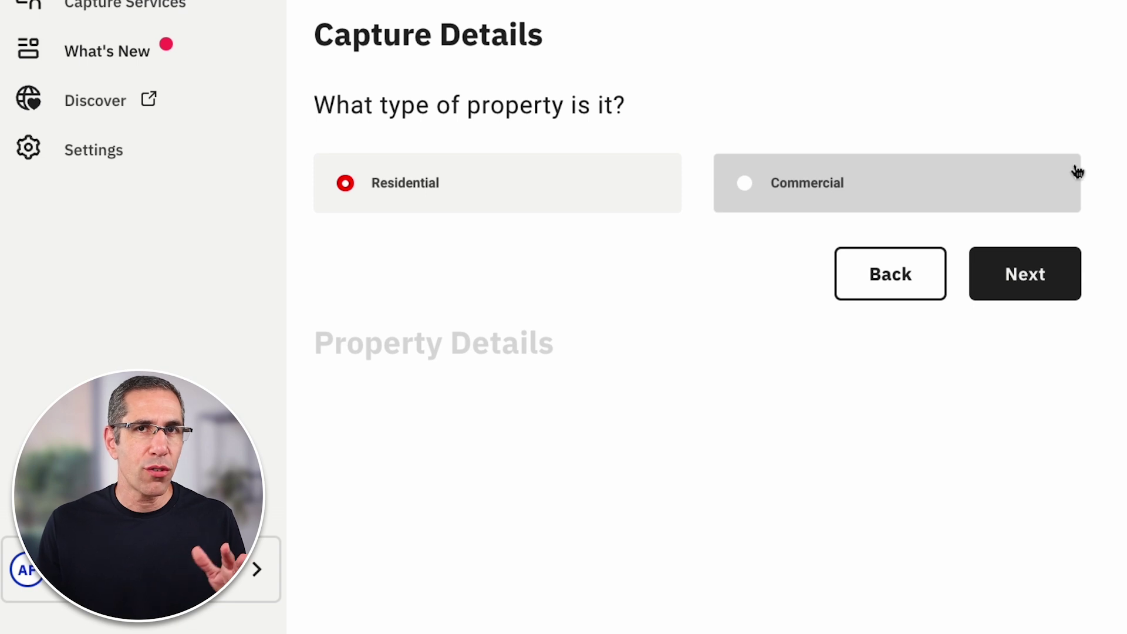
pyautogui.click(1036, 281)
# Enter an approximate property size of 2500, keeping ft² as the size unit
pyautogui.click(485, 288)
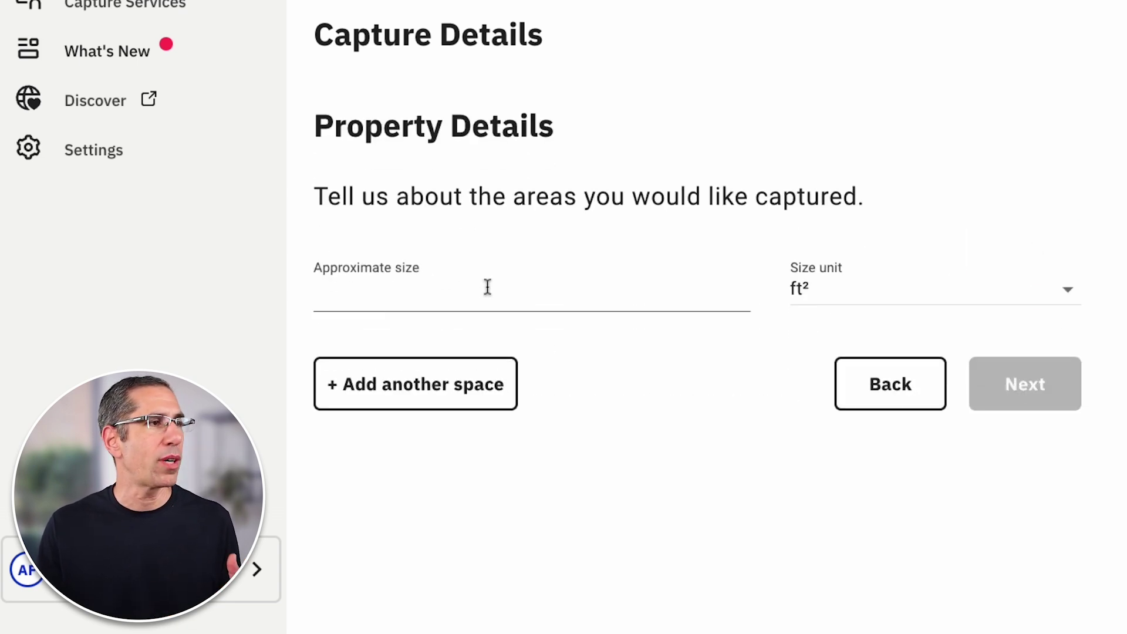
pyautogui.write('250')
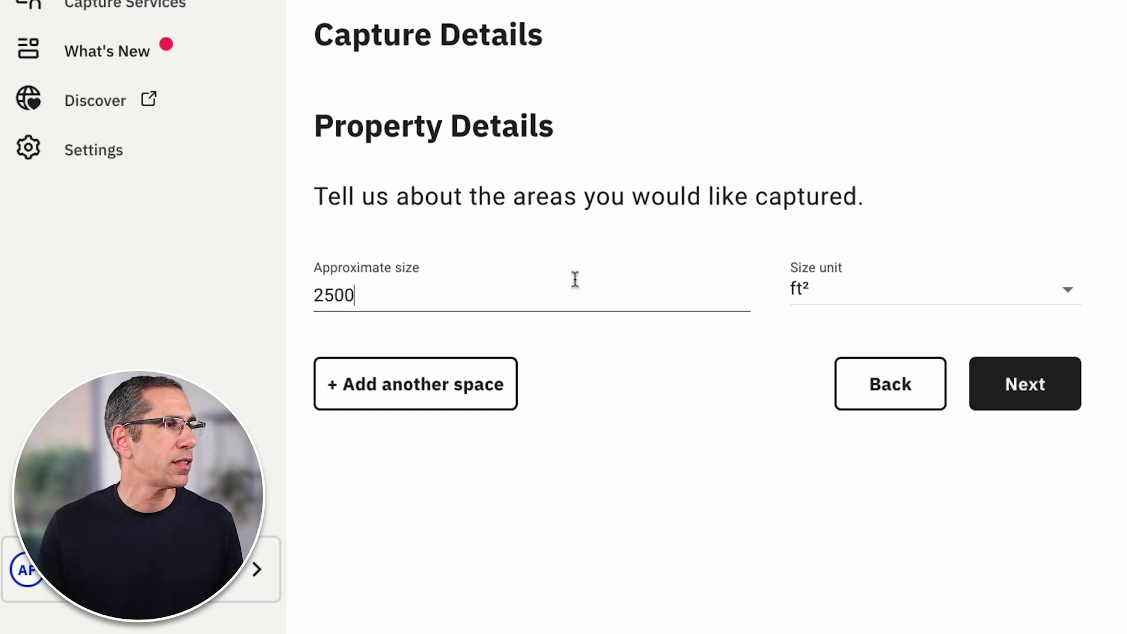
pyautogui.write('0')
pyautogui.press('Tab')
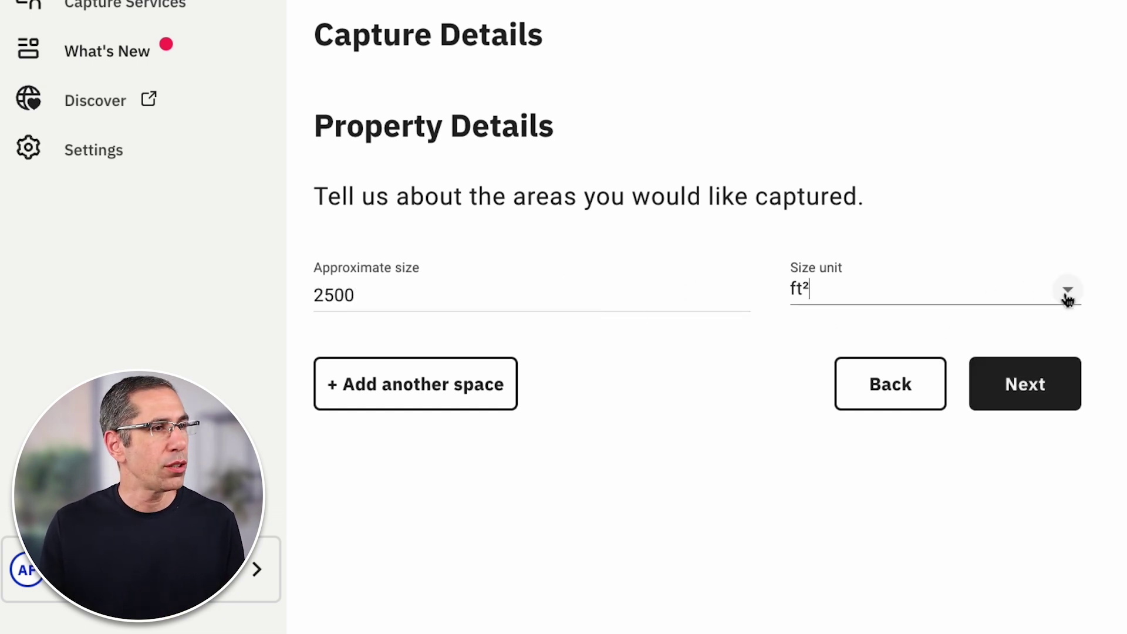
pyautogui.click(1068, 293)
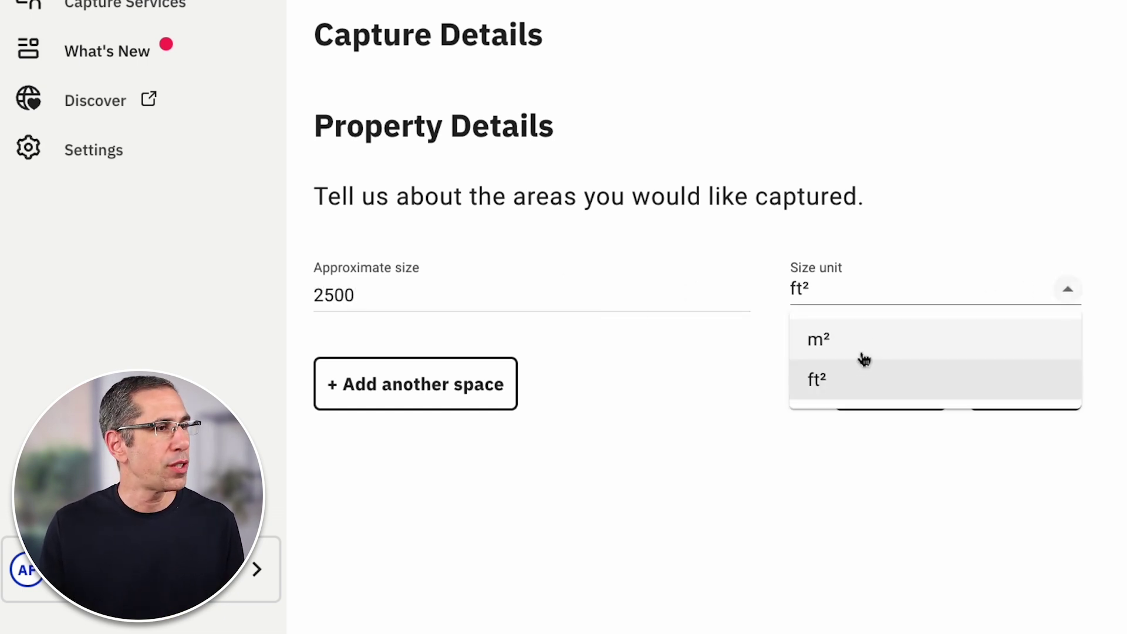
pyautogui.click(1068, 292)
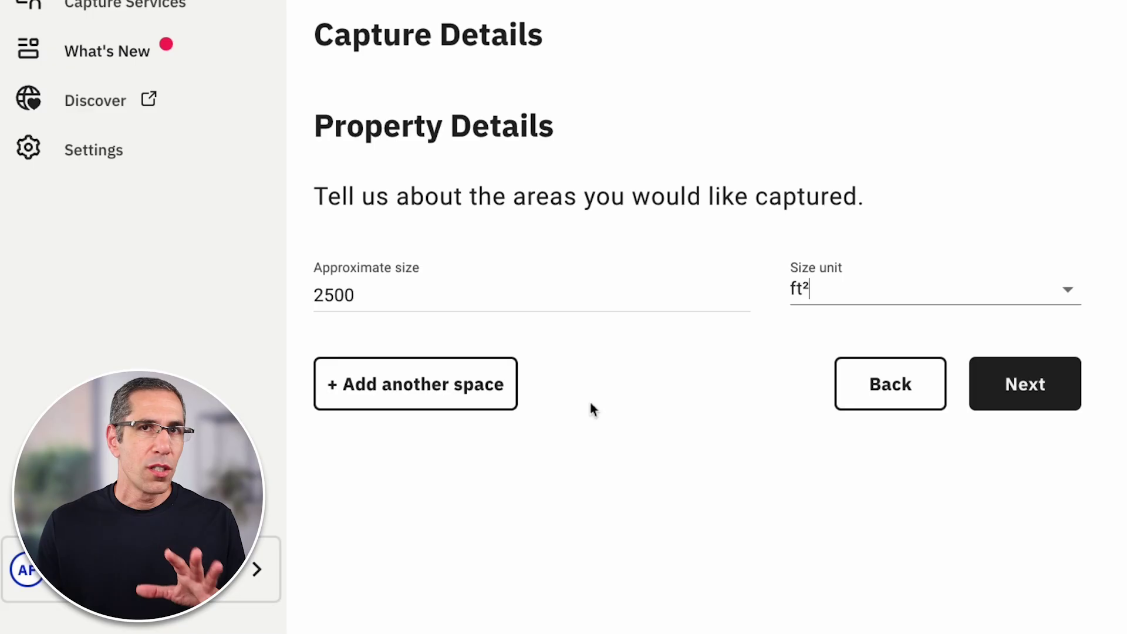
# Add a second space and label the first space 'Apt. 1'
pyautogui.click(444, 392)
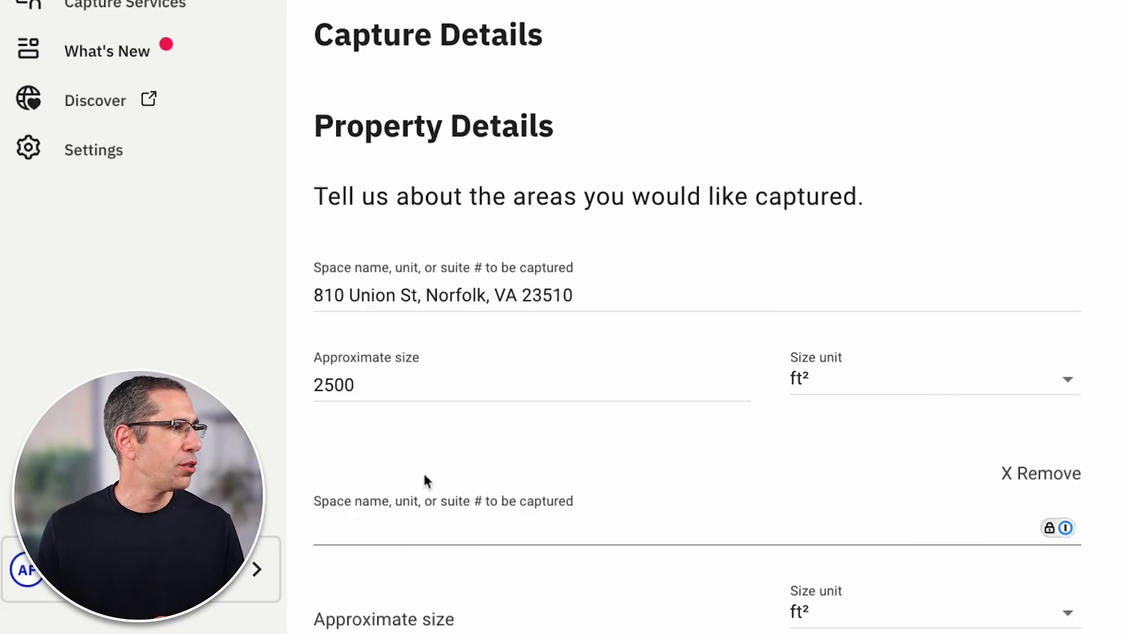
pyautogui.scroll(-4, 472, 530)
pyautogui.click(645, 62)
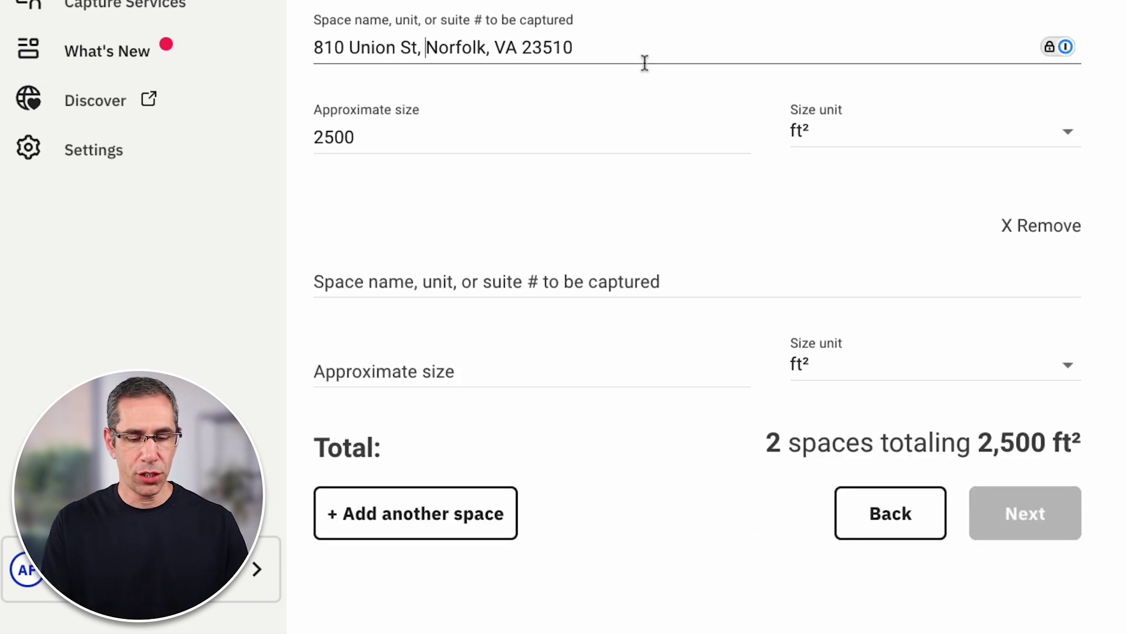
pyautogui.click(424, 47)
pyautogui.write('Apt. 1,')
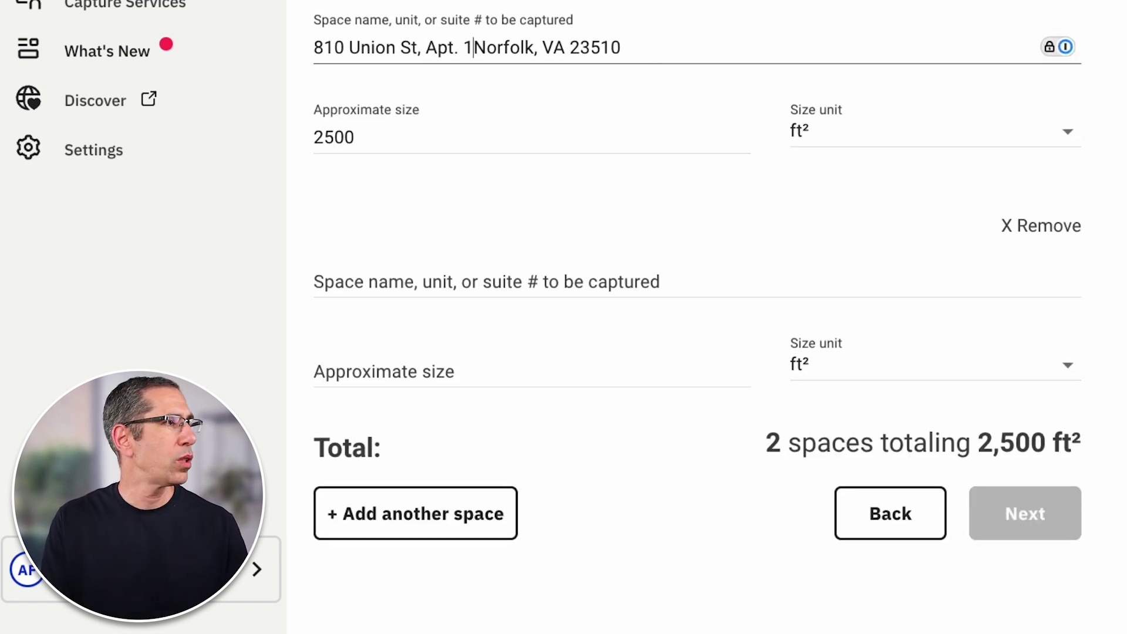
# Size the second space at 3000 ft², totalling 5,500 ft², and continue to scheduling
pyautogui.click(573, 286)
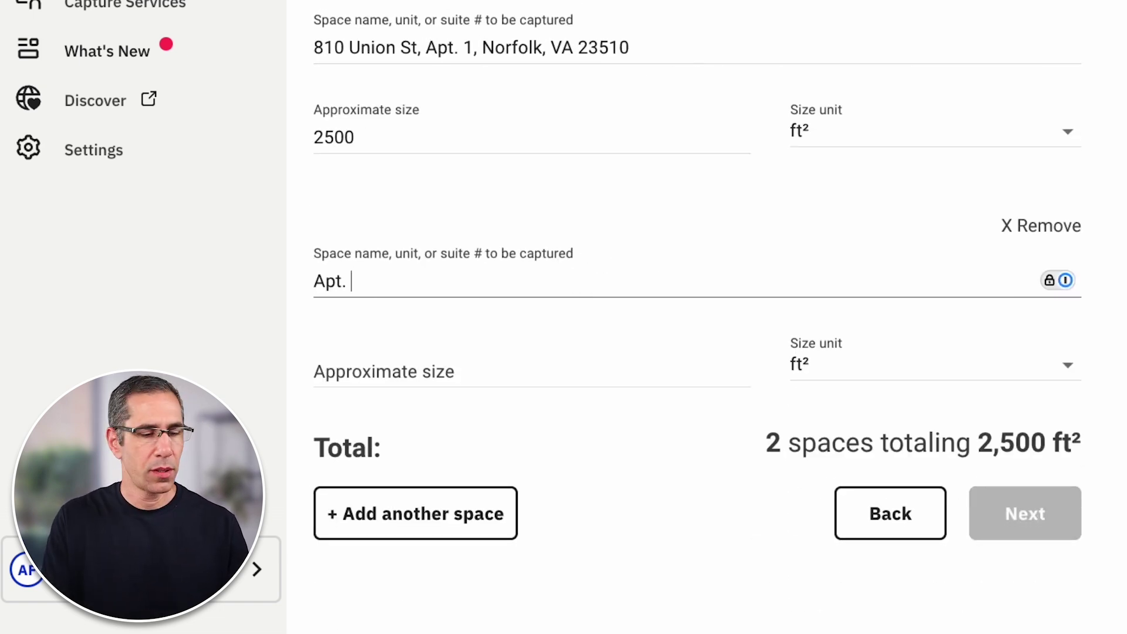
pyautogui.click(353, 372)
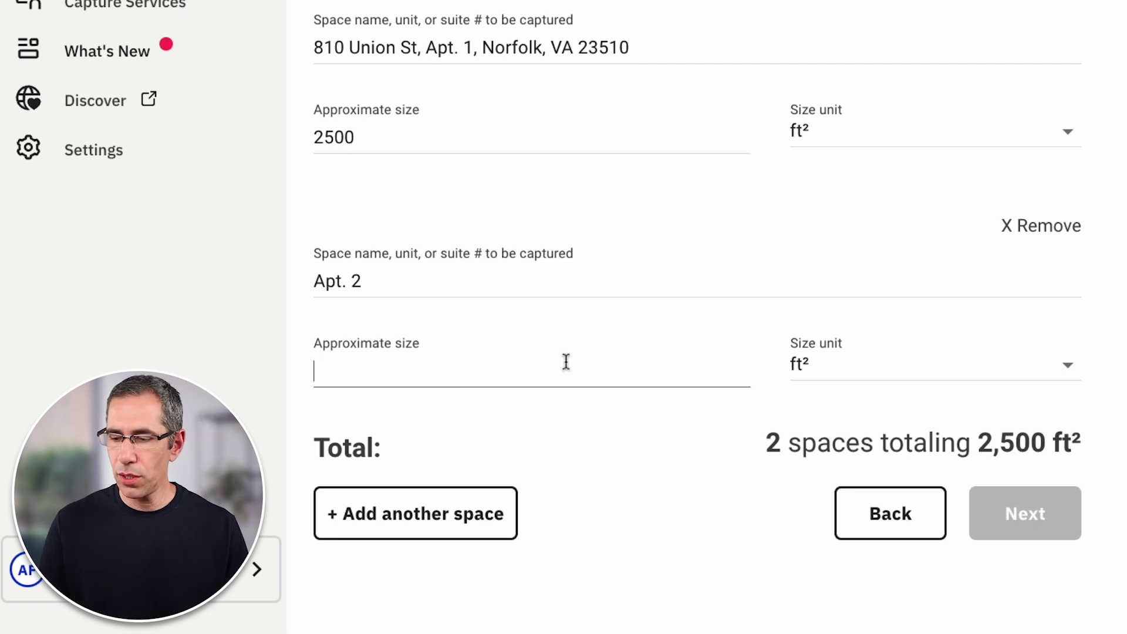
pyautogui.write('3000')
pyautogui.press('Tab')
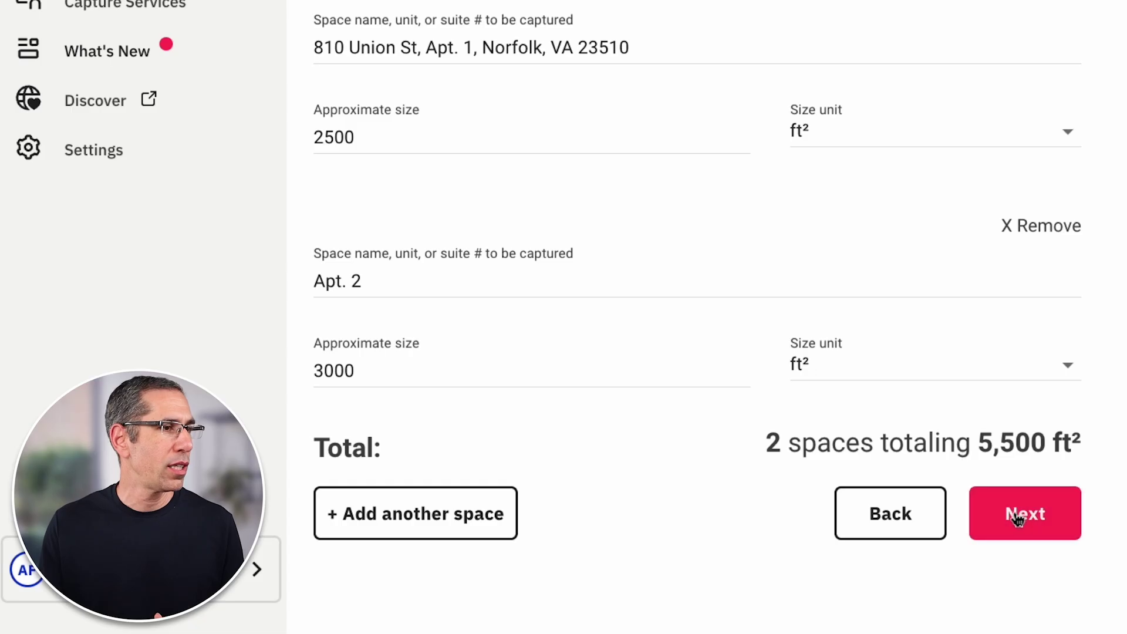
pyautogui.click(1015, 516)
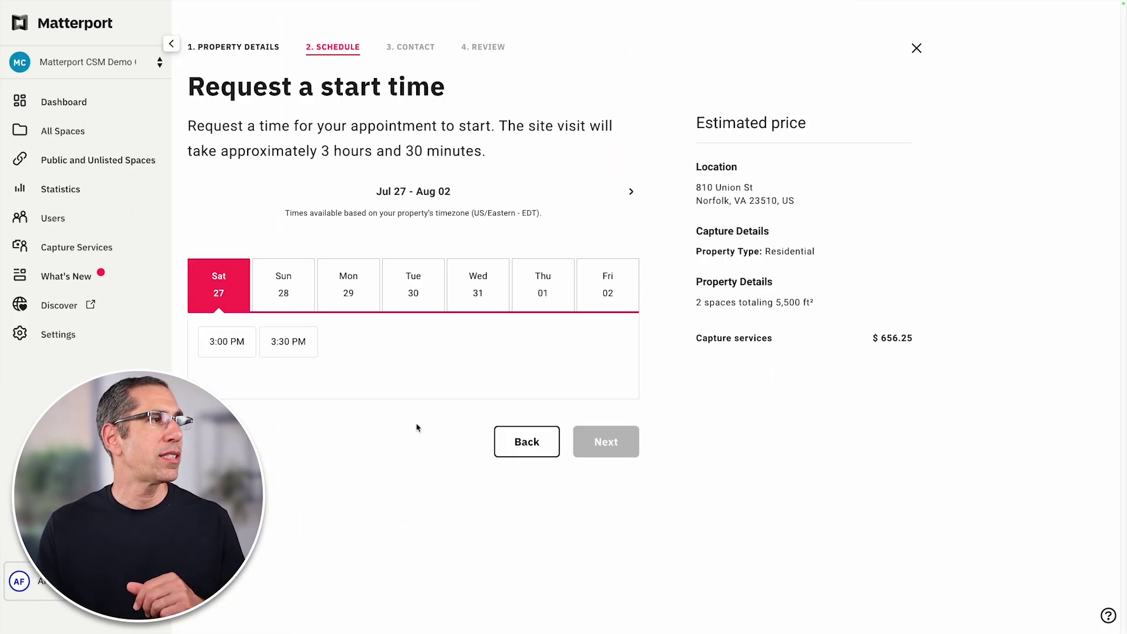
# Request the capture for Sunday, August 4, 2024 at 8:00 AM
pyautogui.click(631, 193)
pyautogui.click(631, 194)
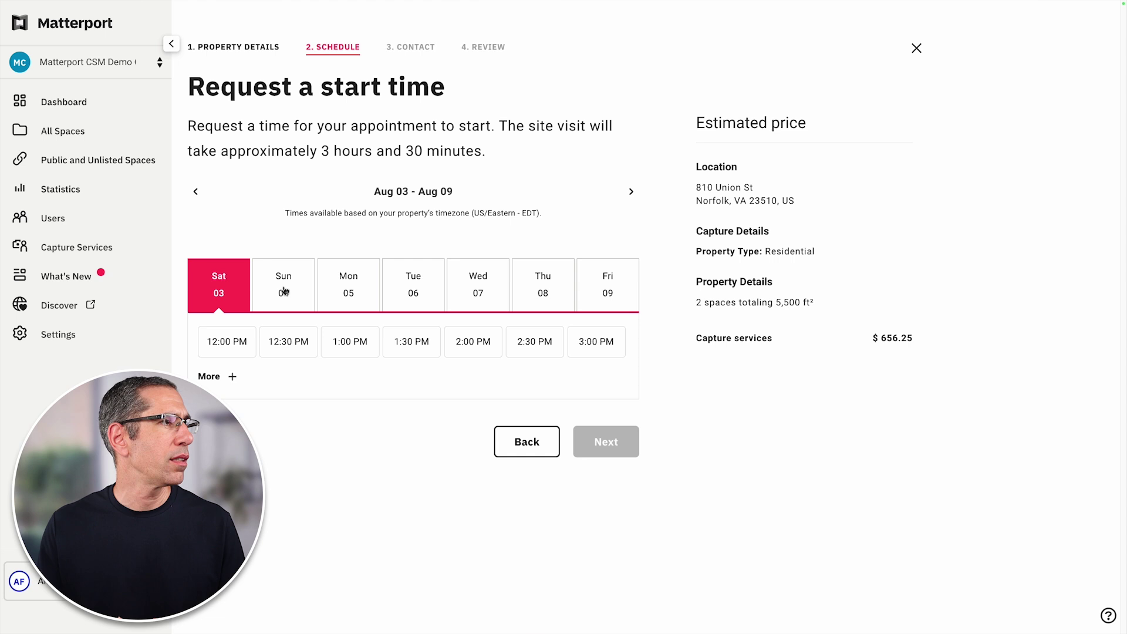
pyautogui.click(284, 291)
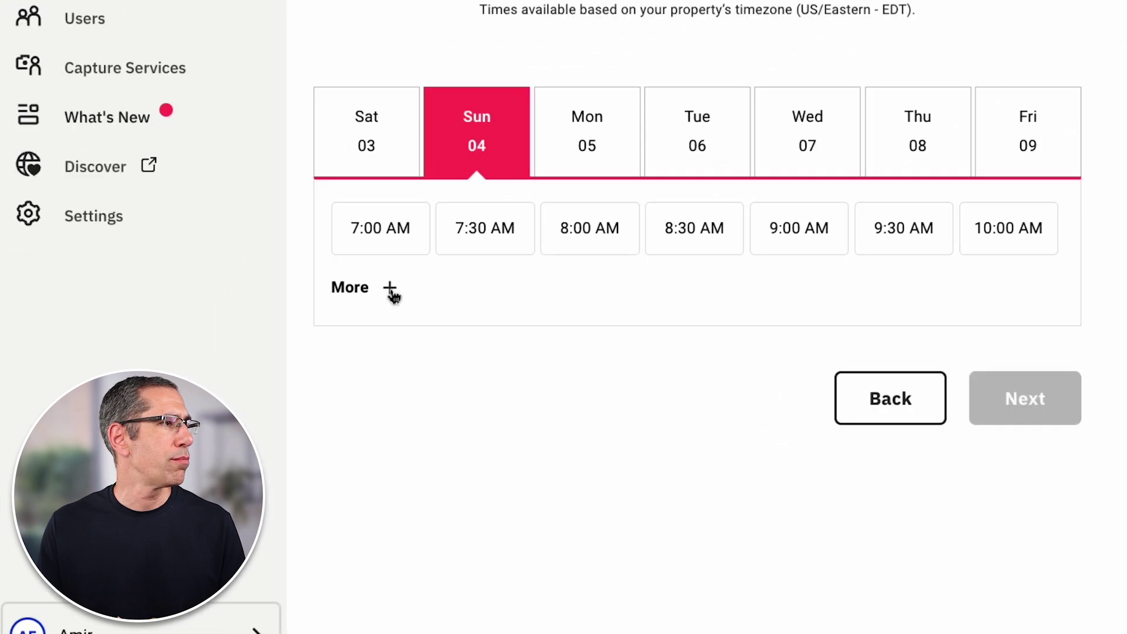
pyautogui.click(232, 377)
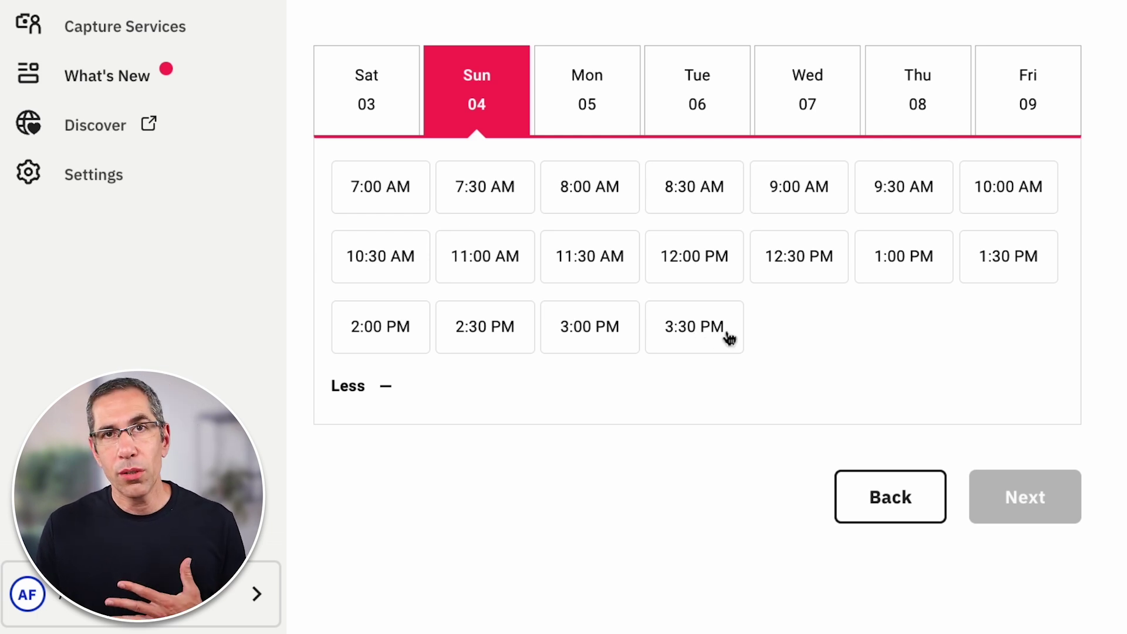
pyautogui.click(588, 198)
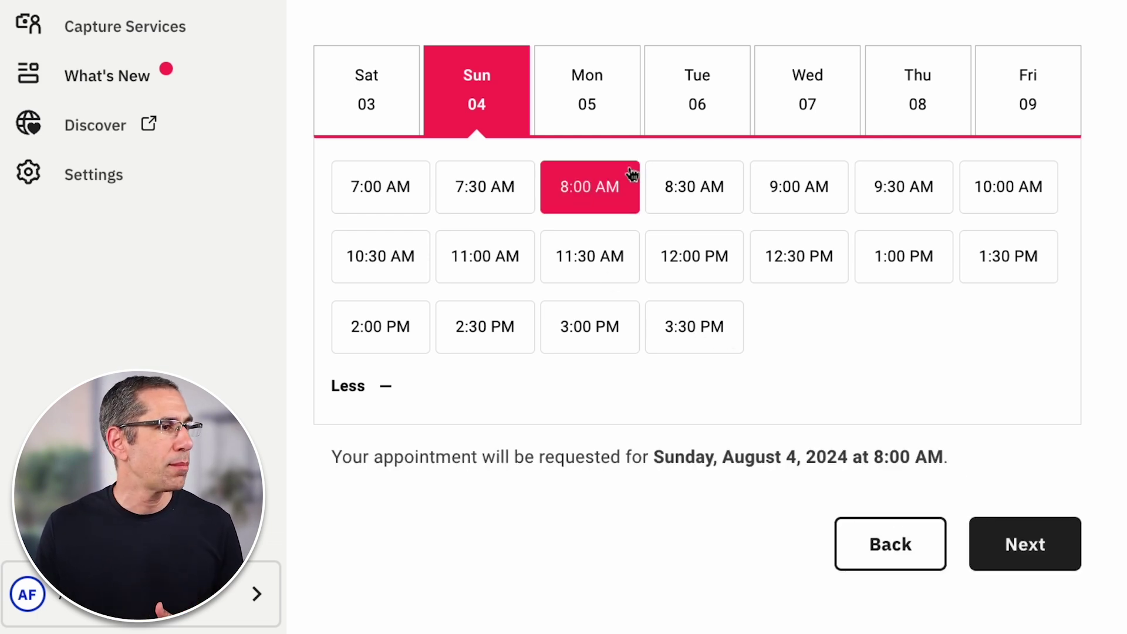
# Make someone else the on-site contact with their name, e-mail and phone, marked as not attending
pyautogui.click(1009, 549)
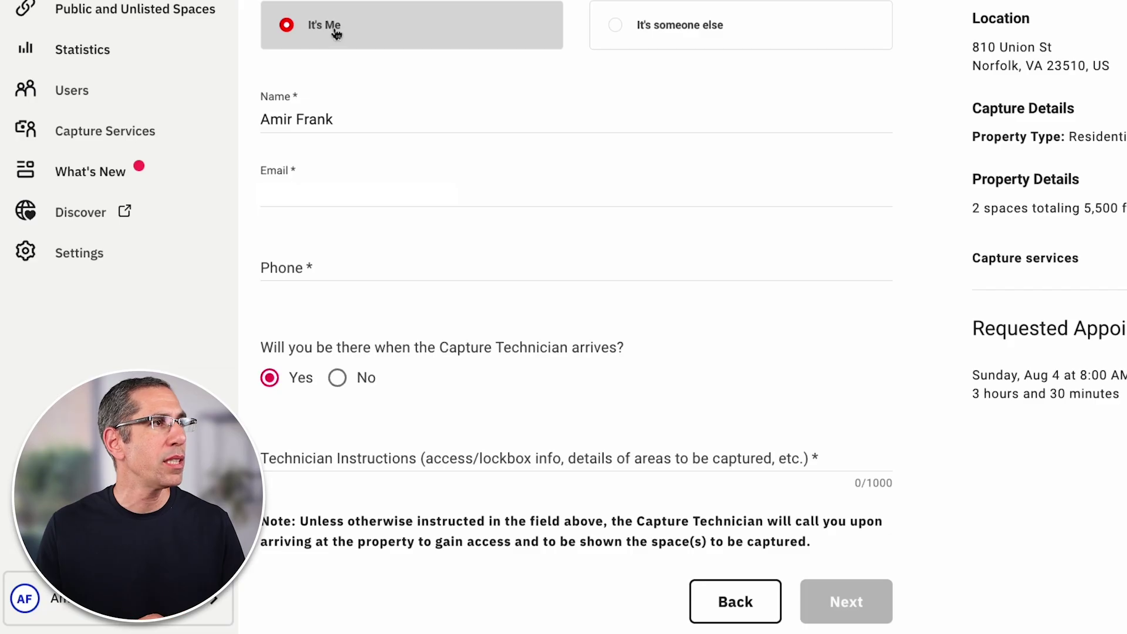
pyautogui.click(656, 36)
pyautogui.click(309, 127)
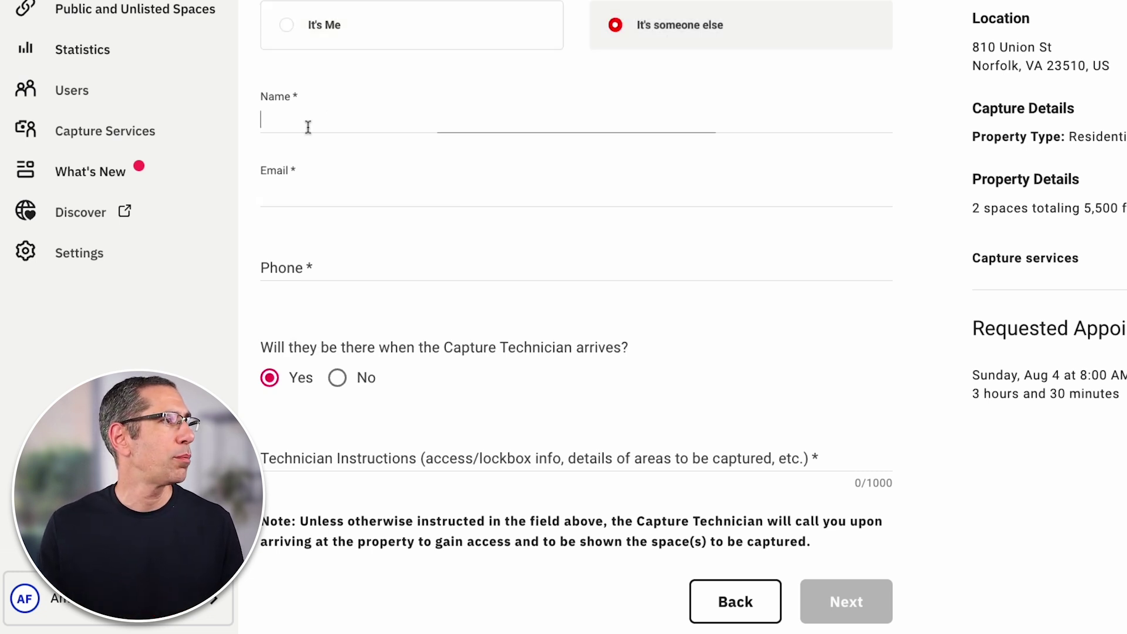
pyautogui.press('Tab')
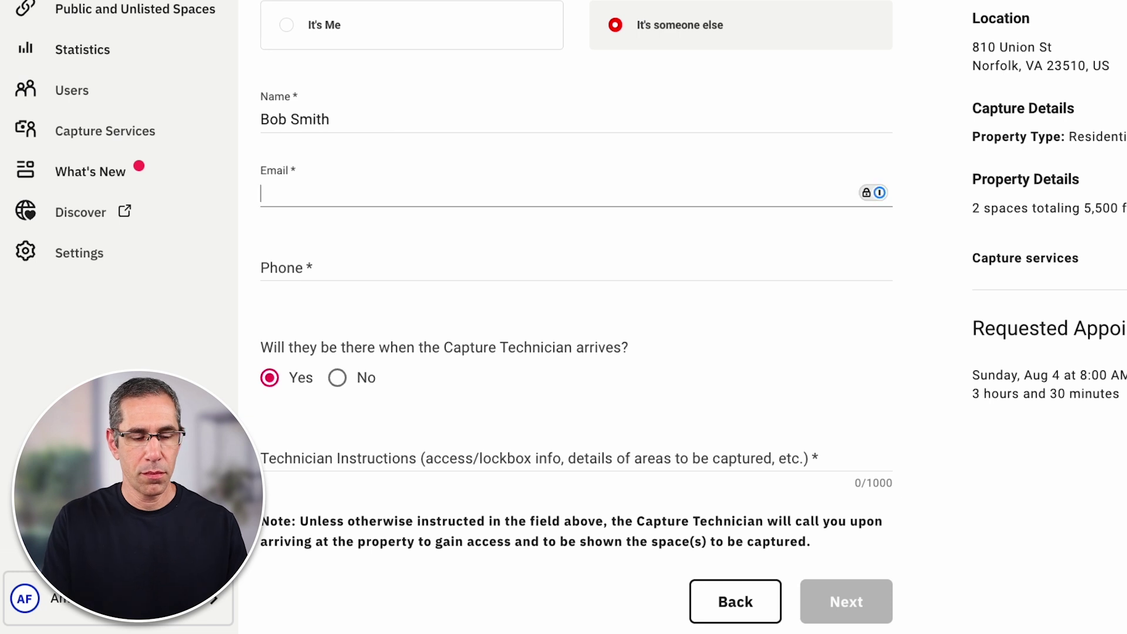
pyautogui.press('Tab')
pyautogui.write('123-555-1234')
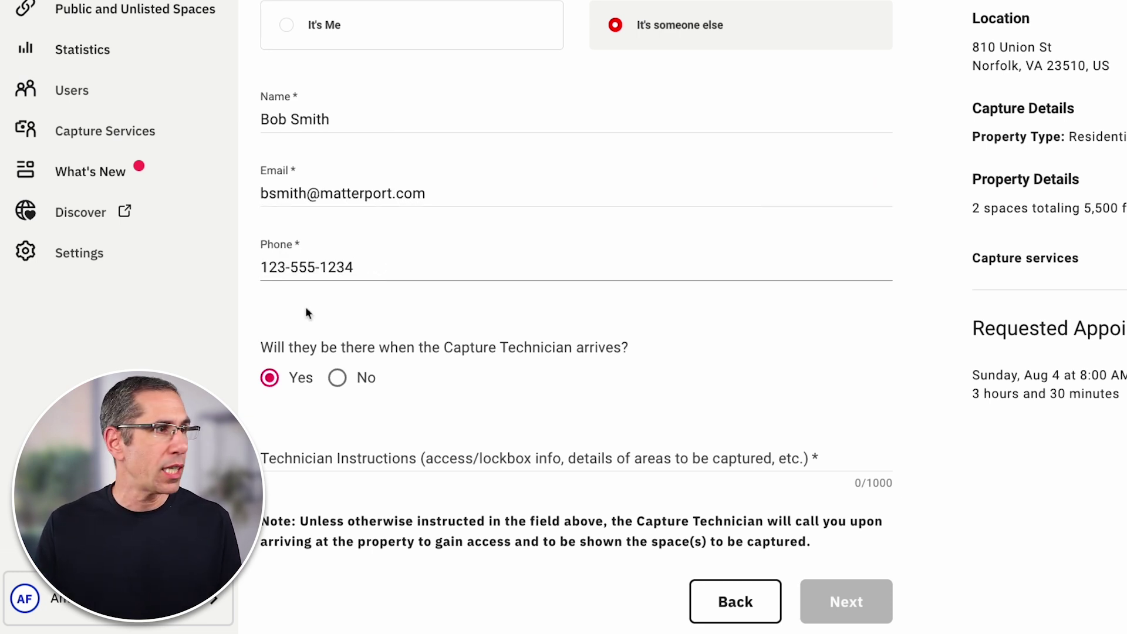
pyautogui.click(337, 377)
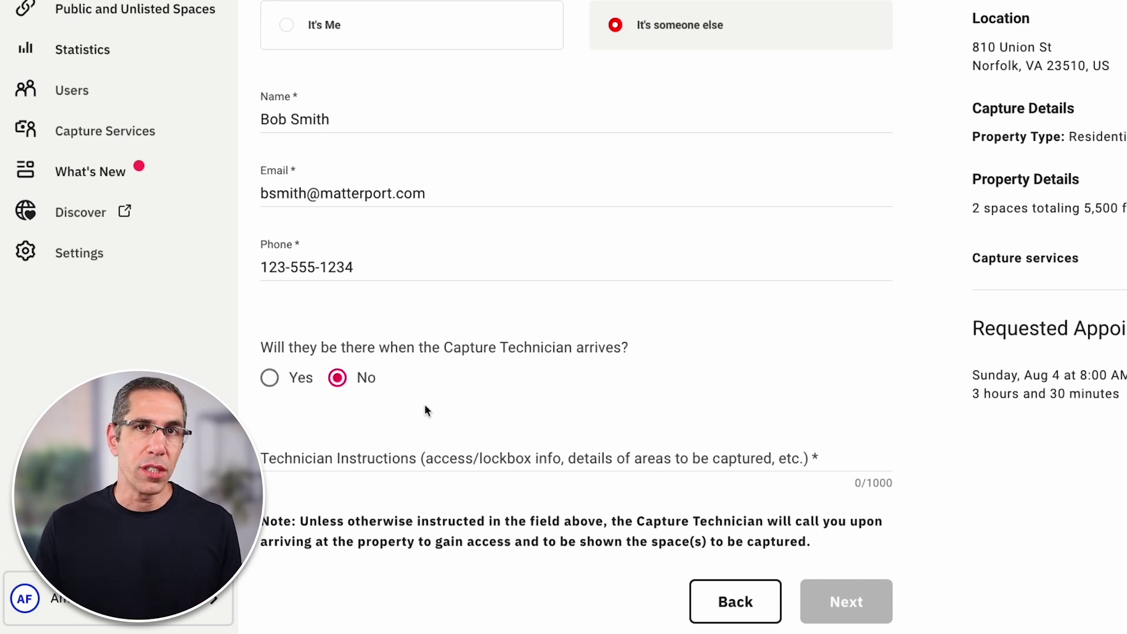
pyautogui.click(396, 472)
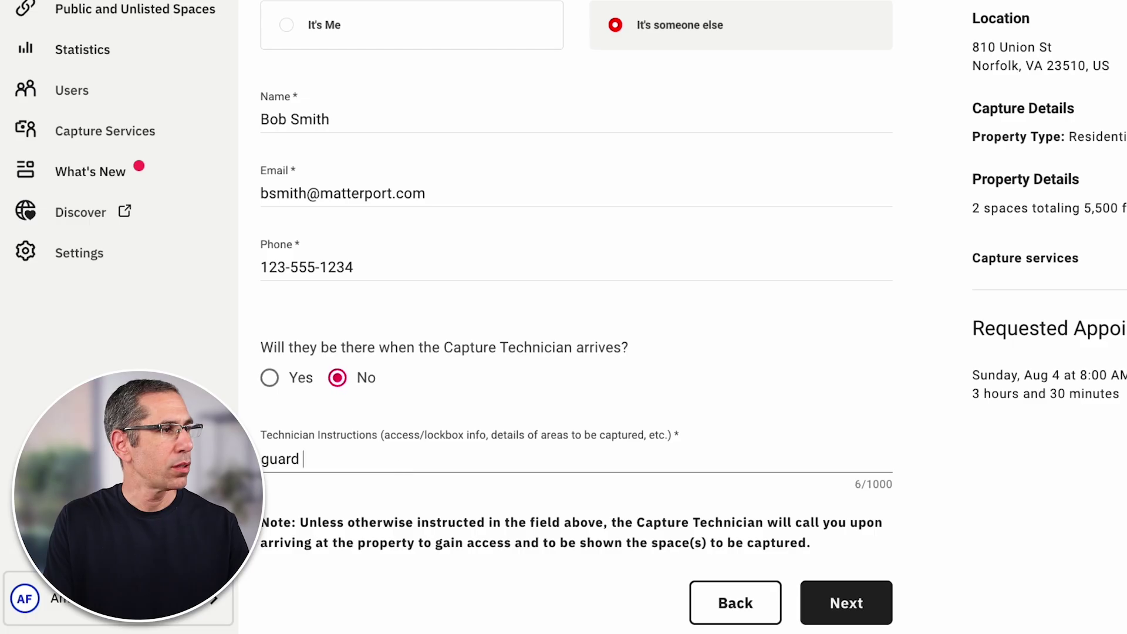
# Write technician instructions: guard on duty lets them in, capture exterior 360 images, record MEP
pyautogui.write('on duty will let you in.  capture a few 360 images of the exterior.  Use case is to have a record of all MEP on site.')
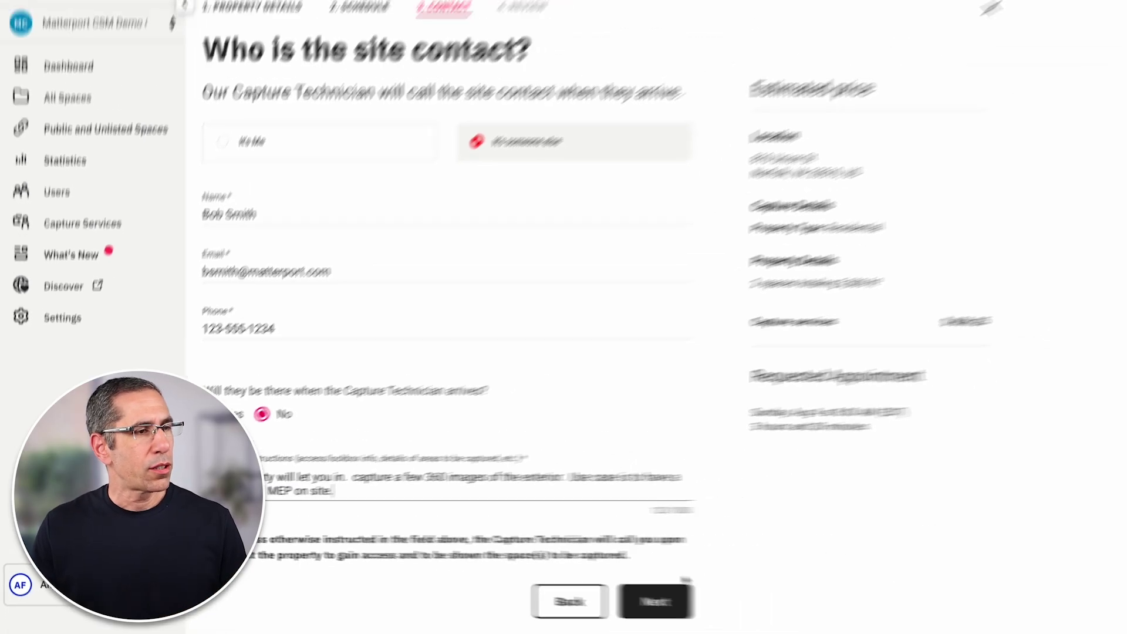
# Open the Booking Request Review and scroll to the $656.25 total and Confirm button
pyautogui.click(655, 602)
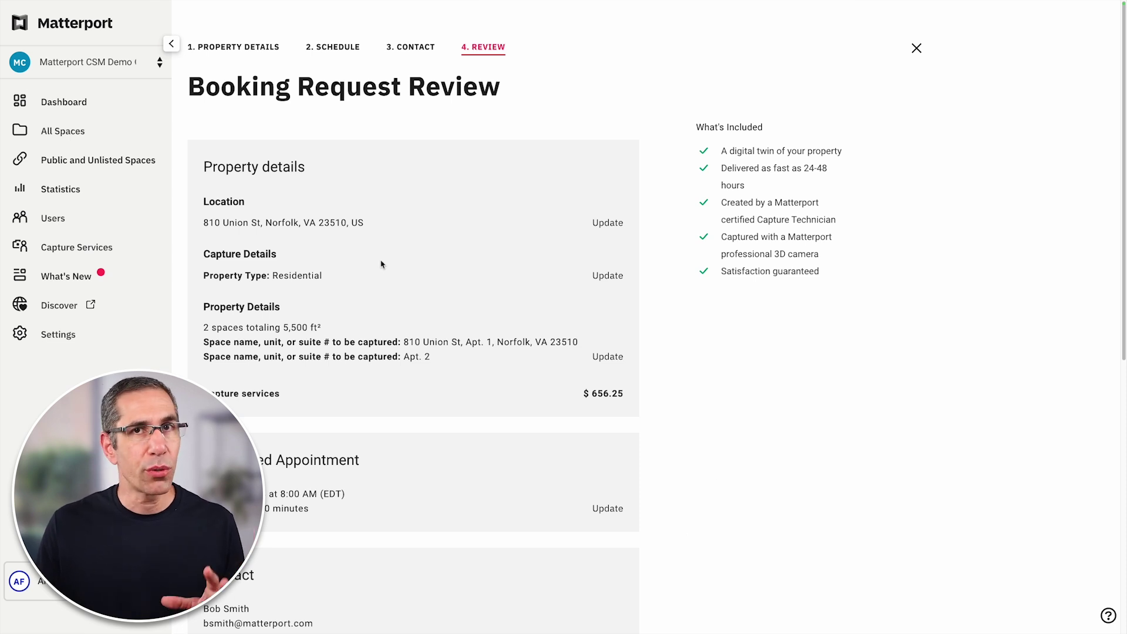
pyautogui.scroll(-5, 484, 273)
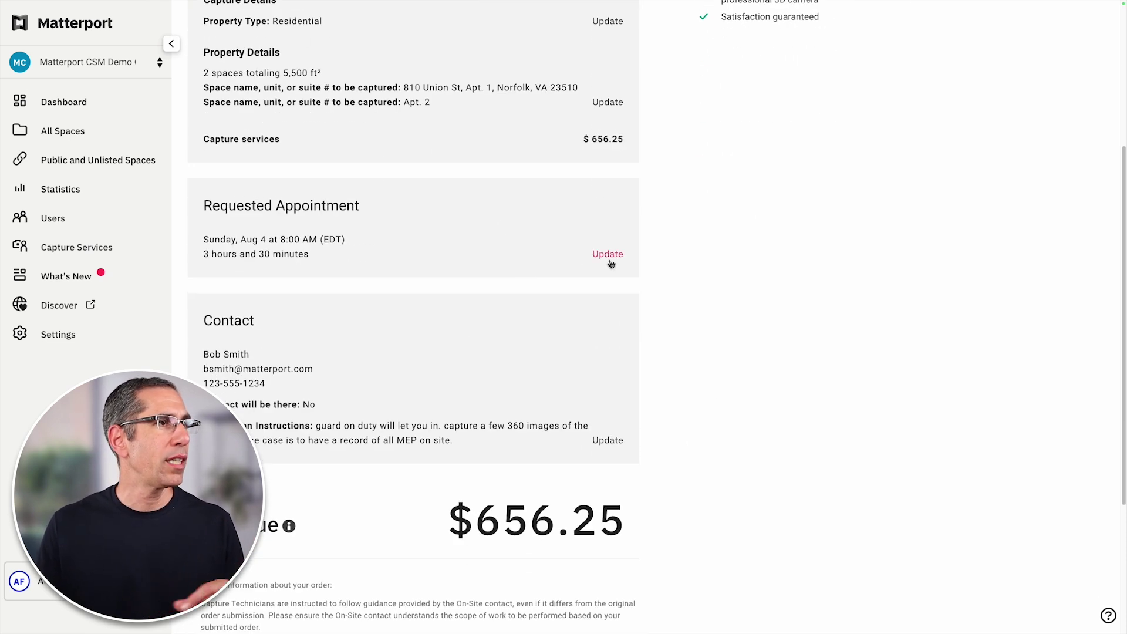
pyautogui.scroll(-4, 706, 410)
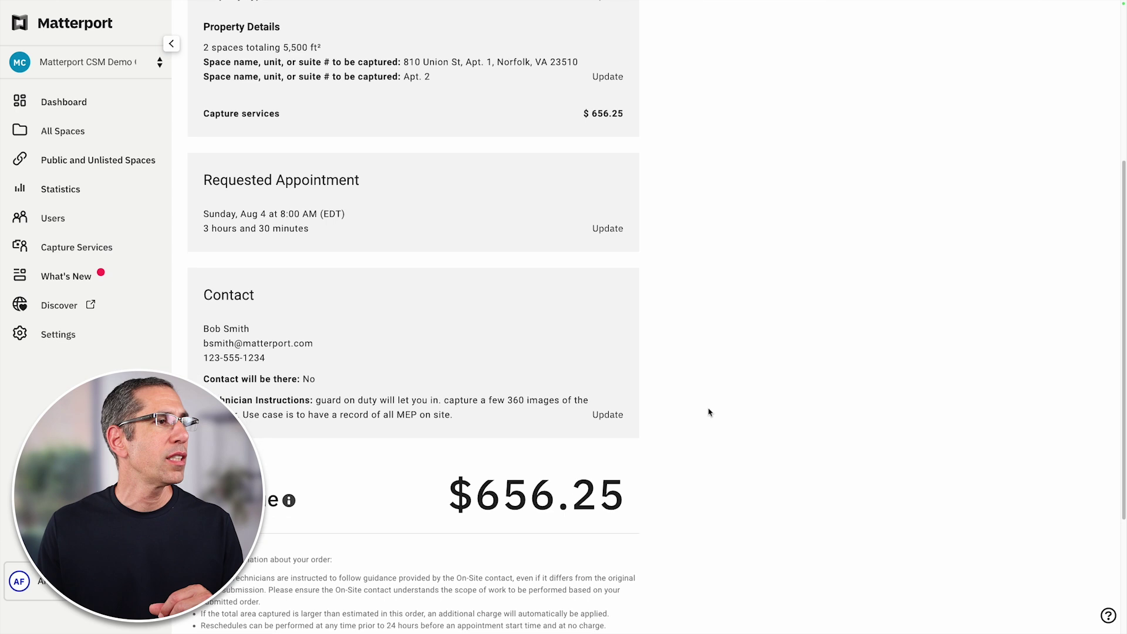